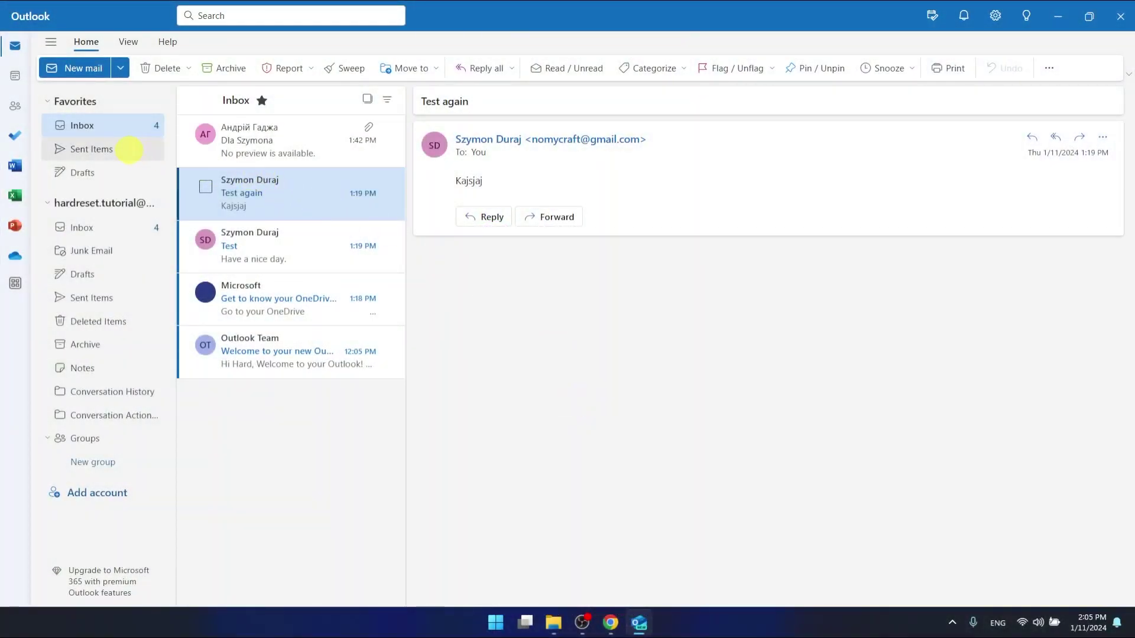
- Open the Sent Items folder to view the 'Recall test' message
left_click(132, 152)
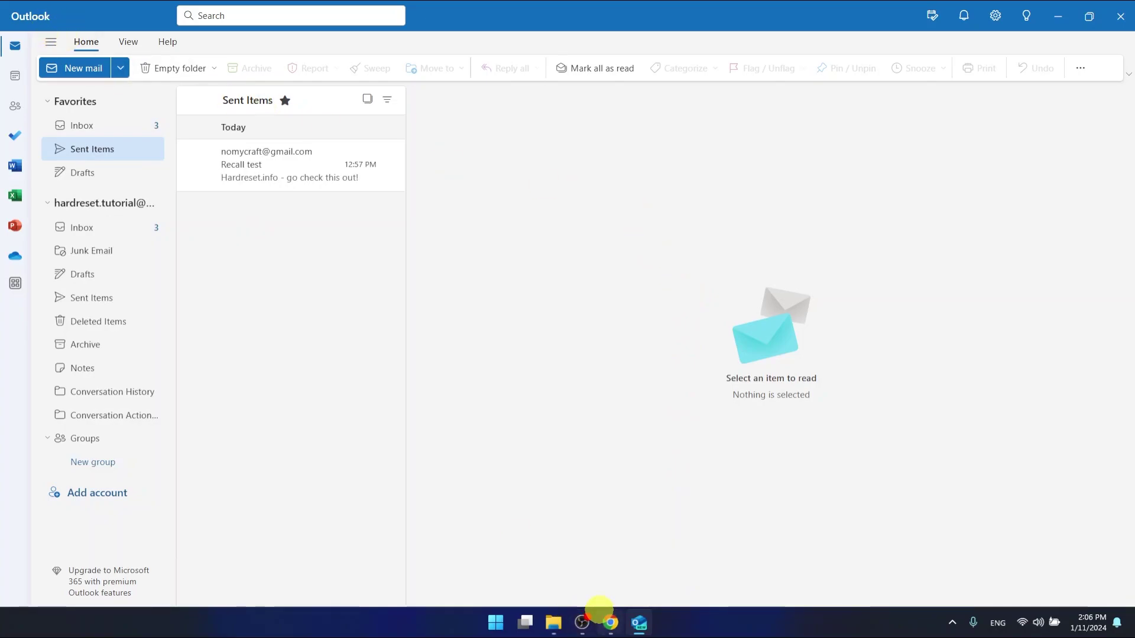
mouse_move(609, 617)
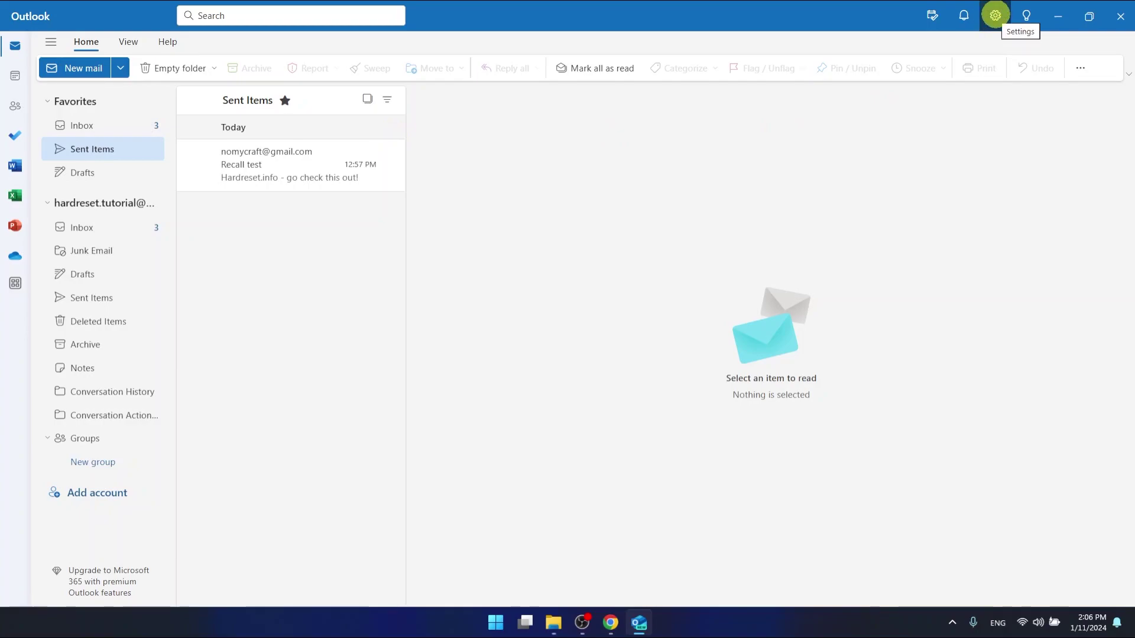
- Open Outlook's Settings and go to Accounts > Email accounts, briefly checking General
left_click(995, 15)
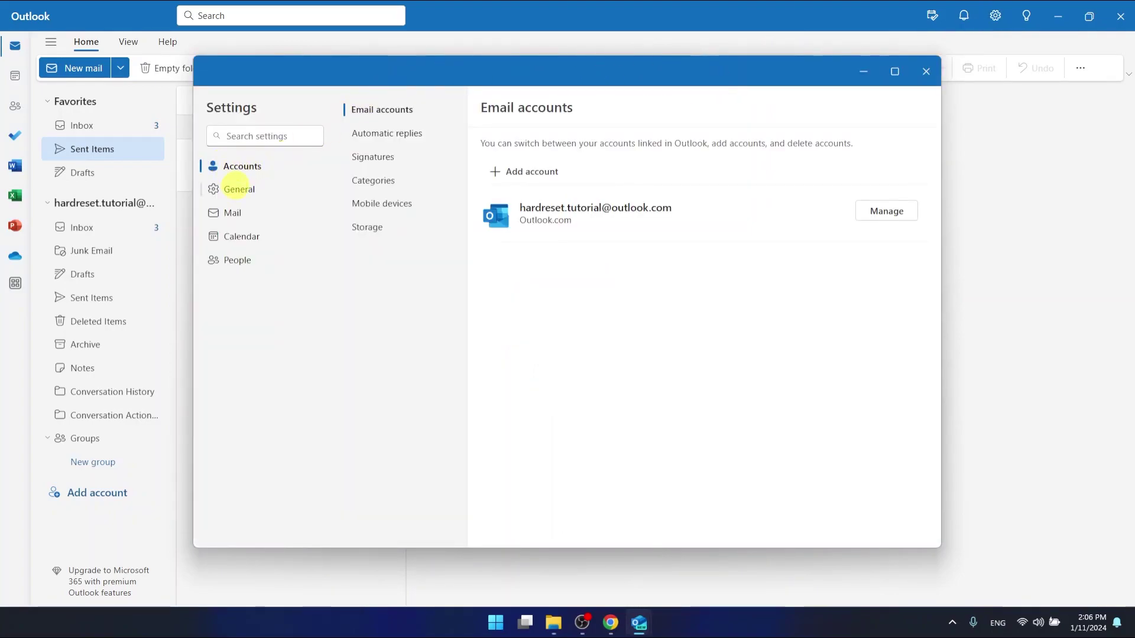
left_click(237, 189)
left_click(241, 164)
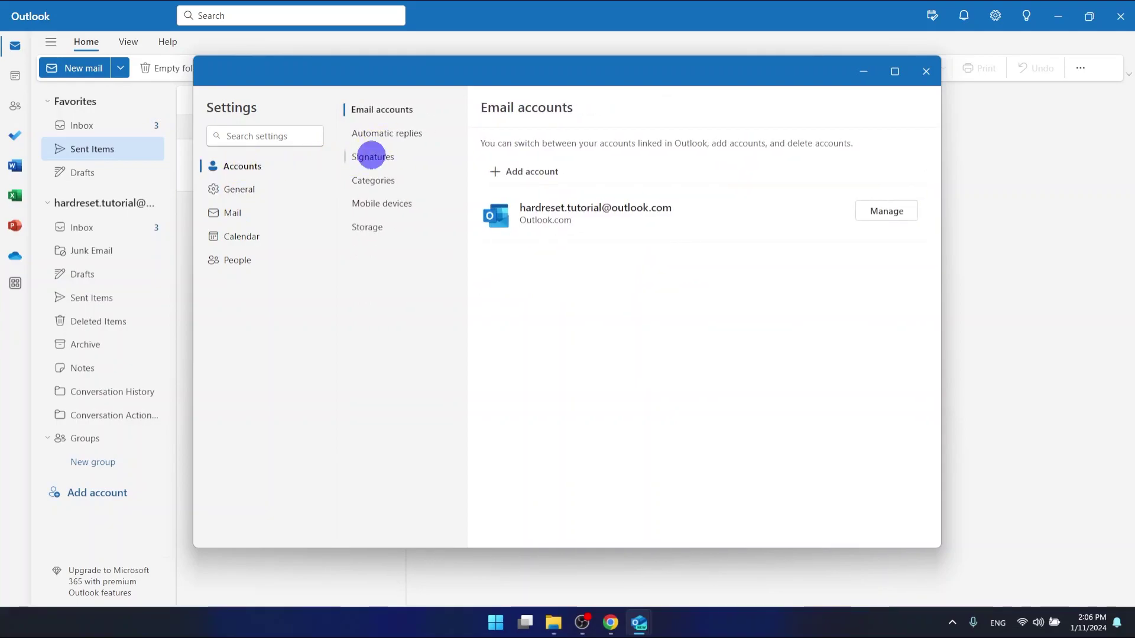
- Start a new signature under Accounts > Signatures and name it Test
left_click(371, 157)
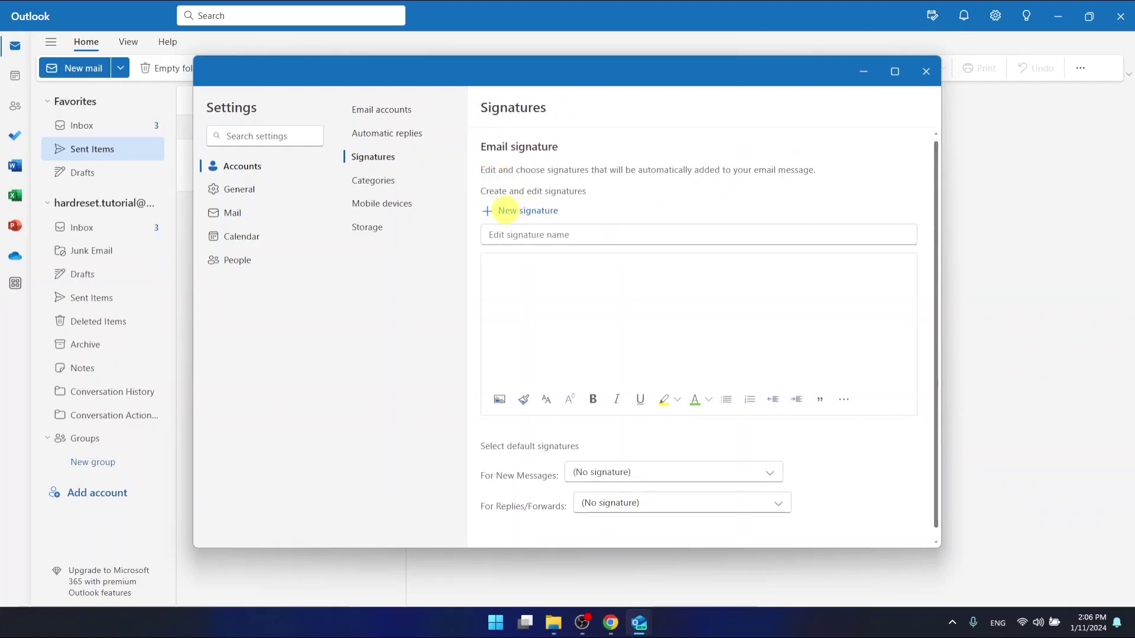
left_click(510, 211)
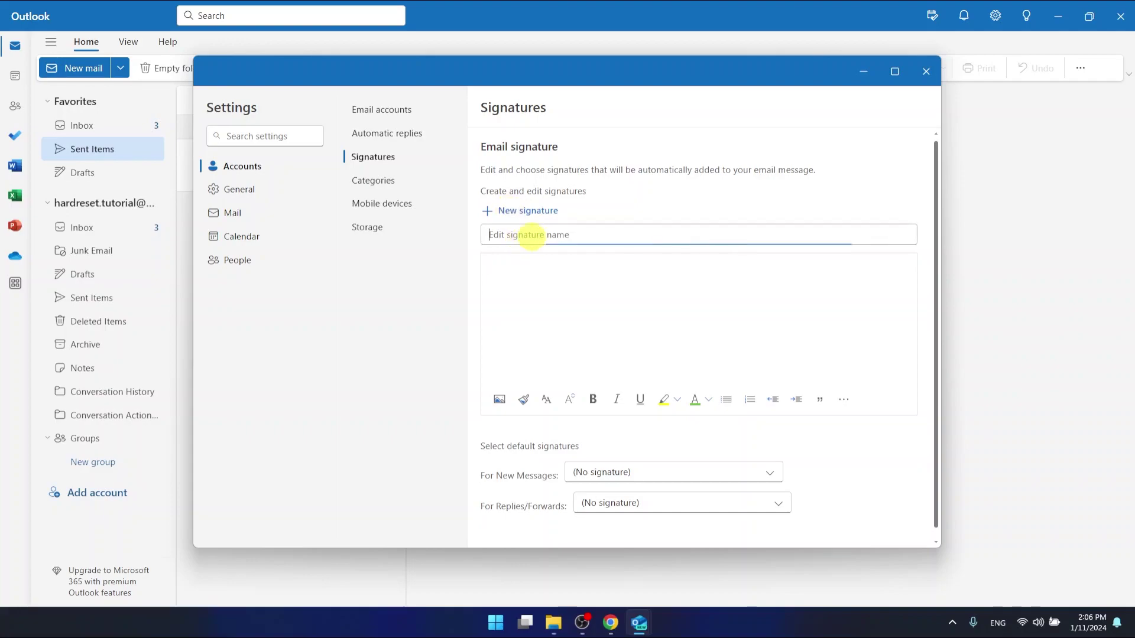
left_click(514, 233)
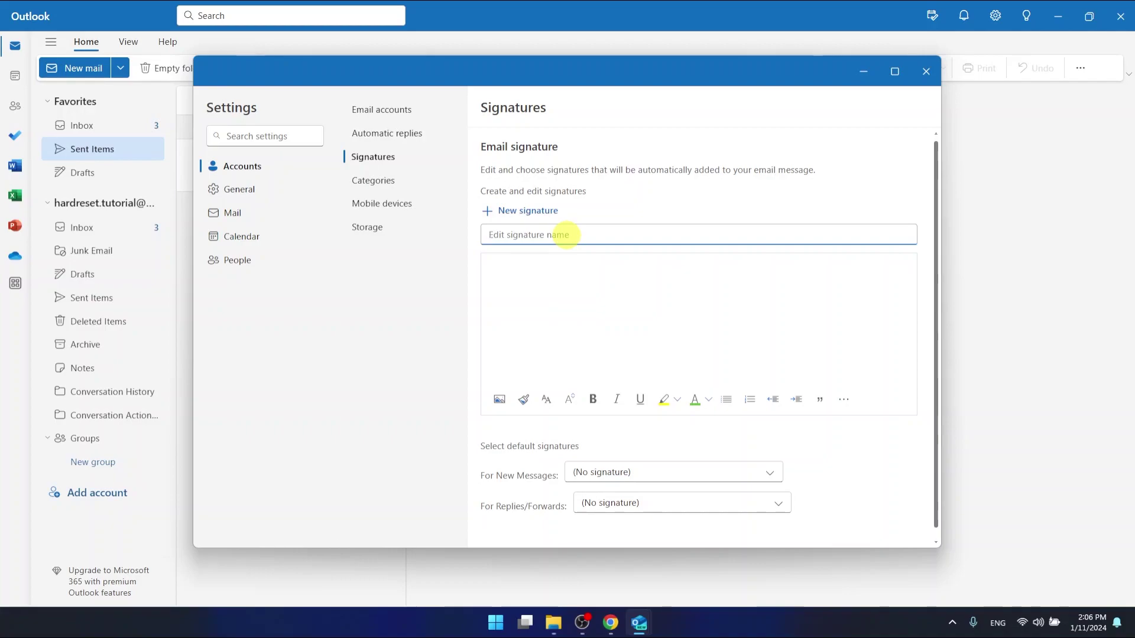
type("Test")
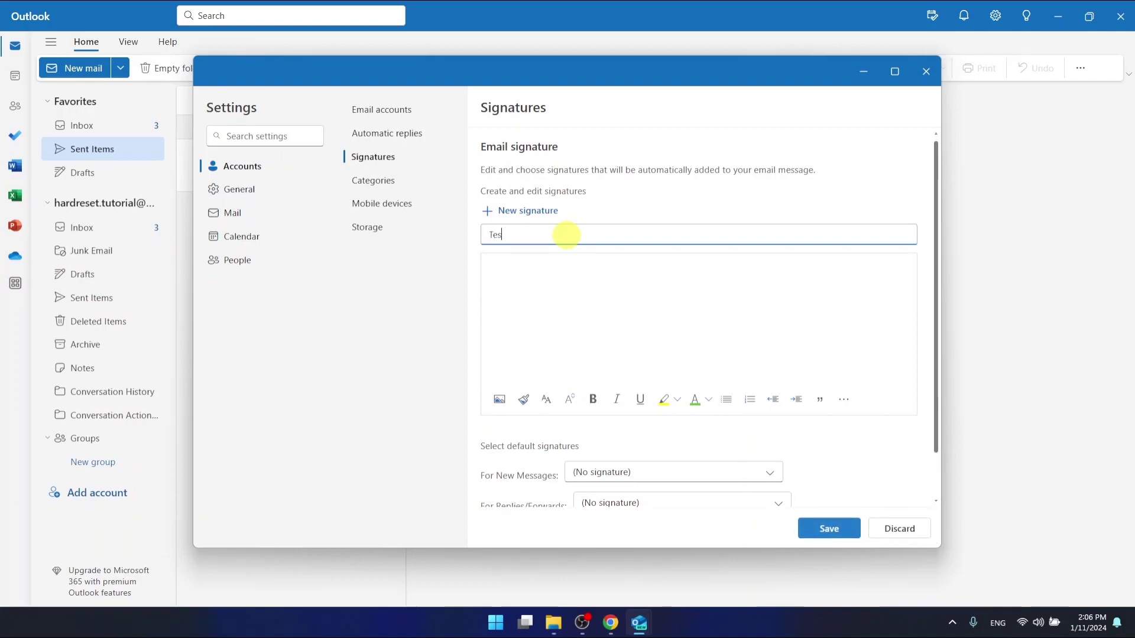
- Write the signature lines Hard Reset, Hardreset.info and 123 123 123
left_click(525, 284)
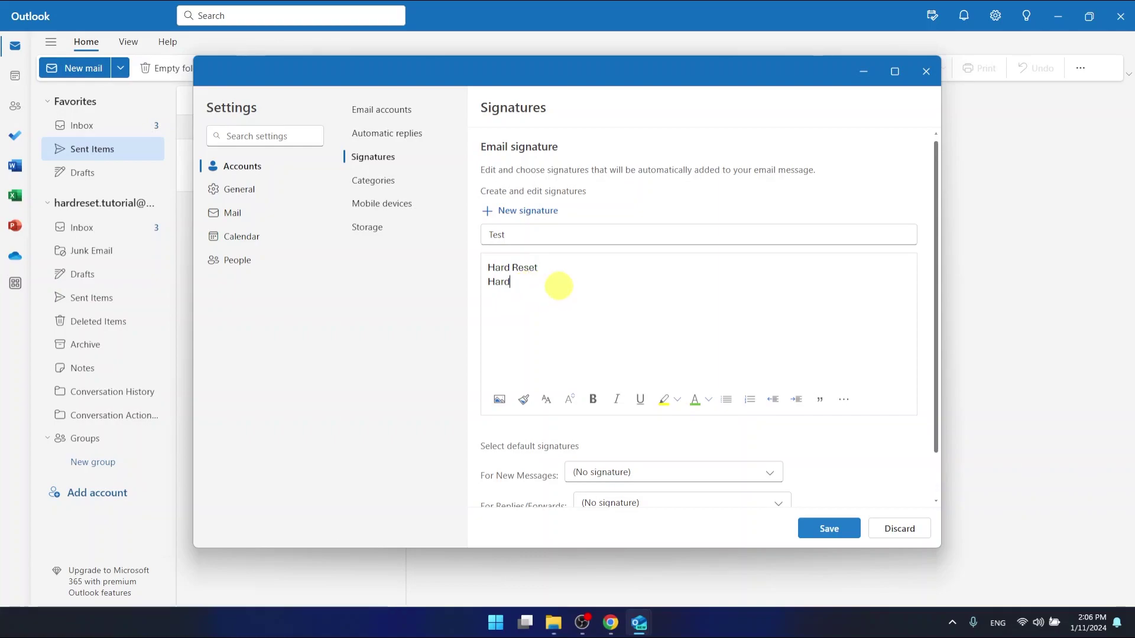
type("info")
key("Return")
type("123 123 123")
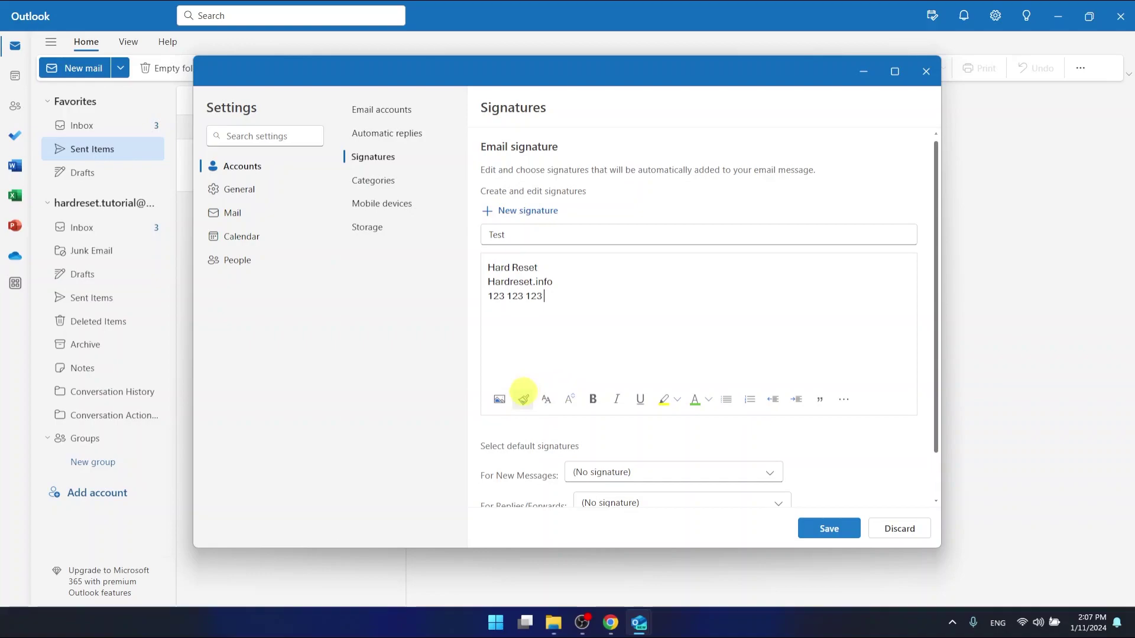
- Colour Hard Reset green and highlight Hardreset.info in yellow
triple_click(533, 296)
left_click(555, 295)
left_click_drag(539, 268, 487, 267)
left_click(694, 399)
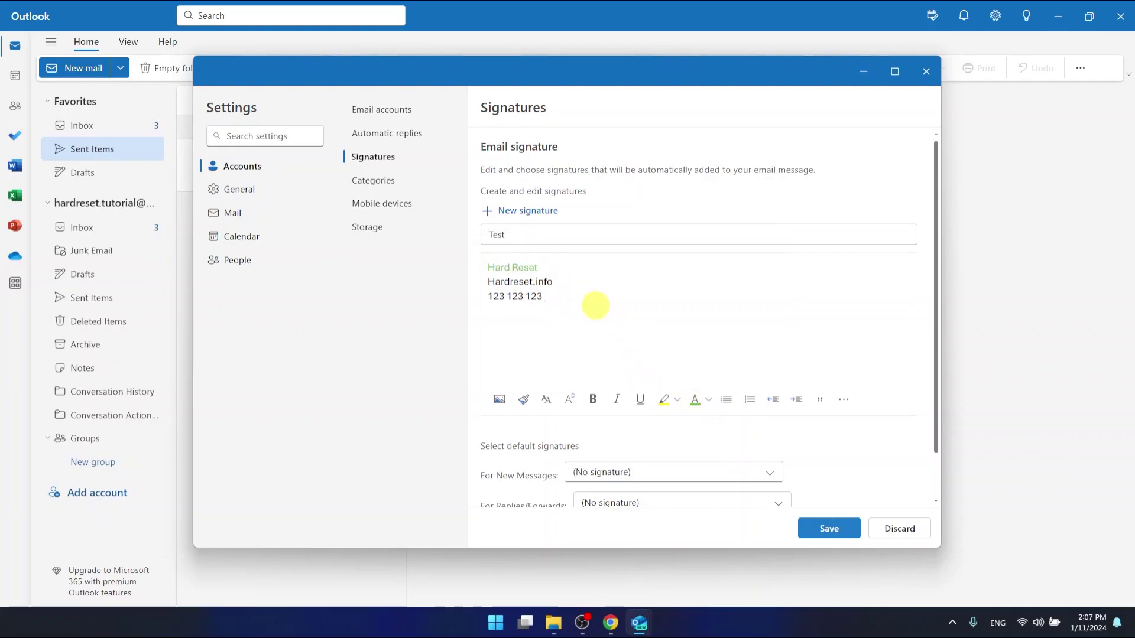
left_click_drag(553, 282, 488, 282)
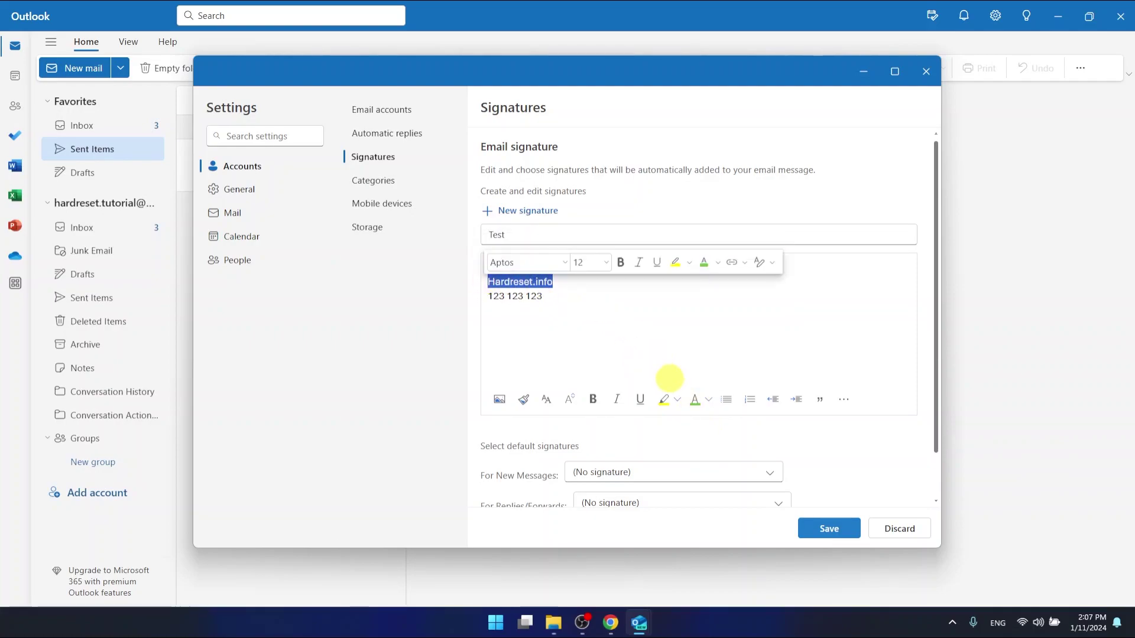
left_click(665, 399)
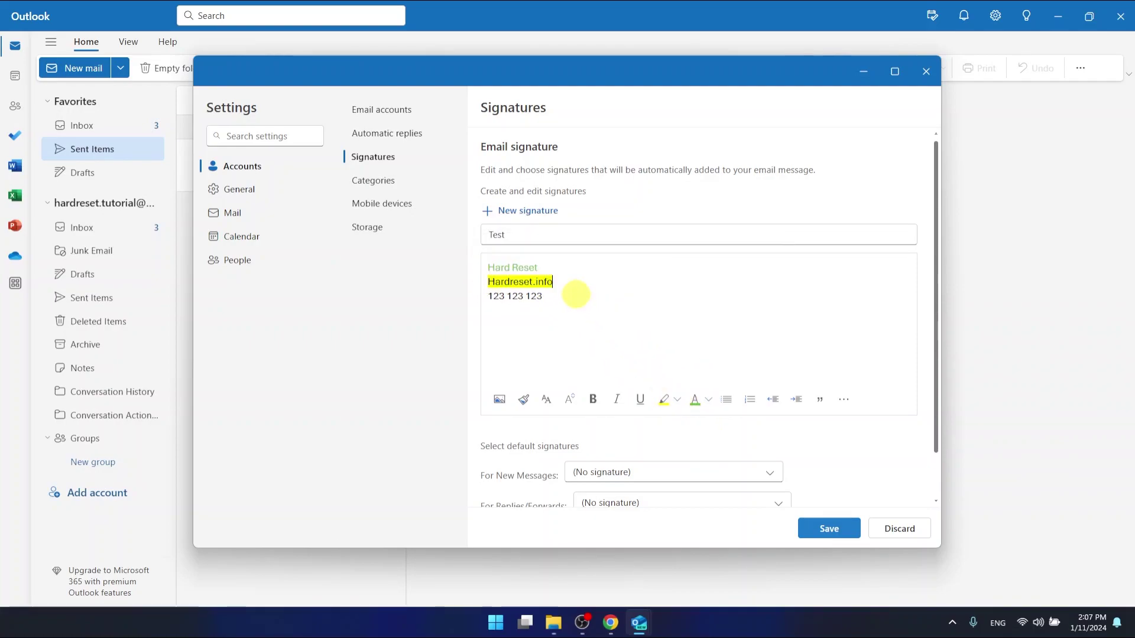
left_click(537, 268)
left_click_drag(537, 267, 481, 267)
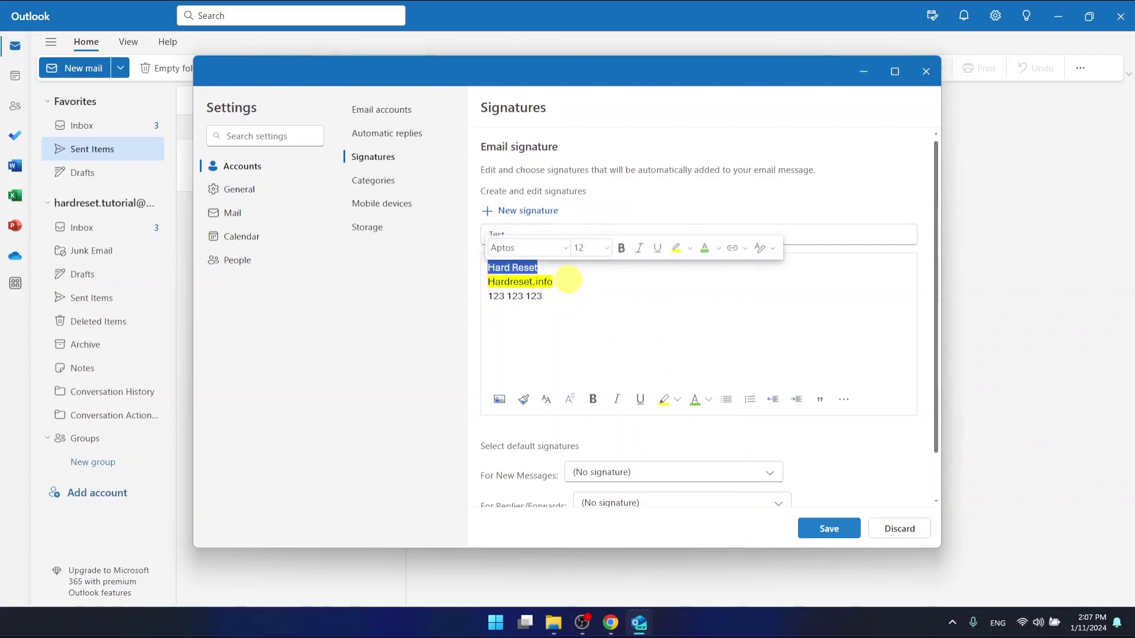
left_click(570, 281)
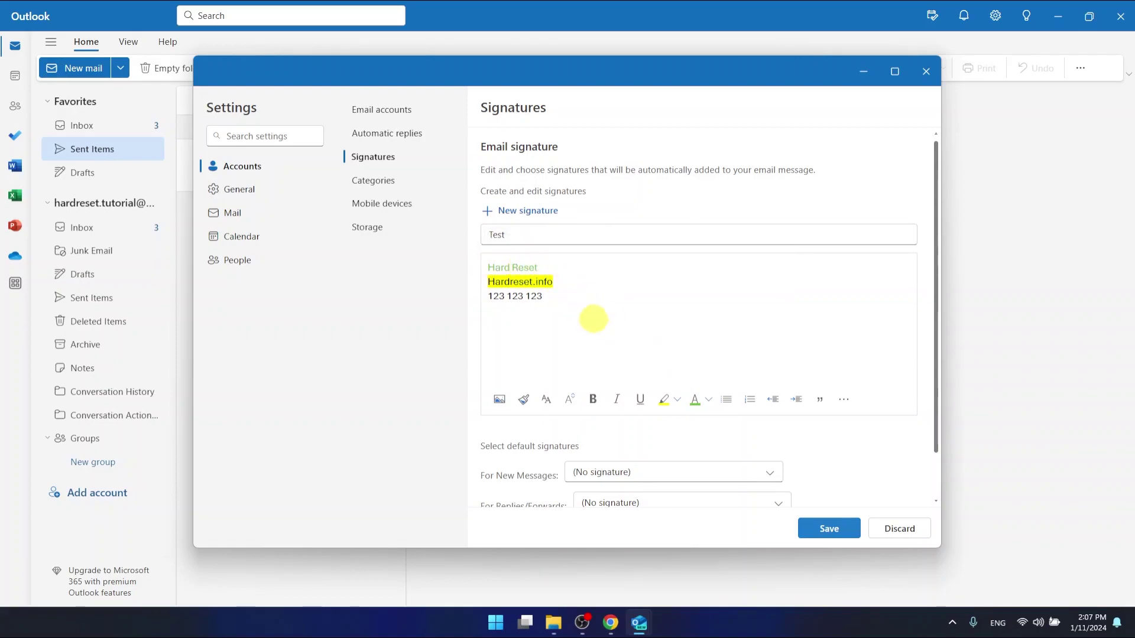
- Make 123 123 123 bold italic and underline Hardreset.info
left_click_drag(542, 298, 466, 295)
left_click(593, 398)
left_click(617, 398)
left_click(608, 319)
left_click_drag(563, 287, 487, 282)
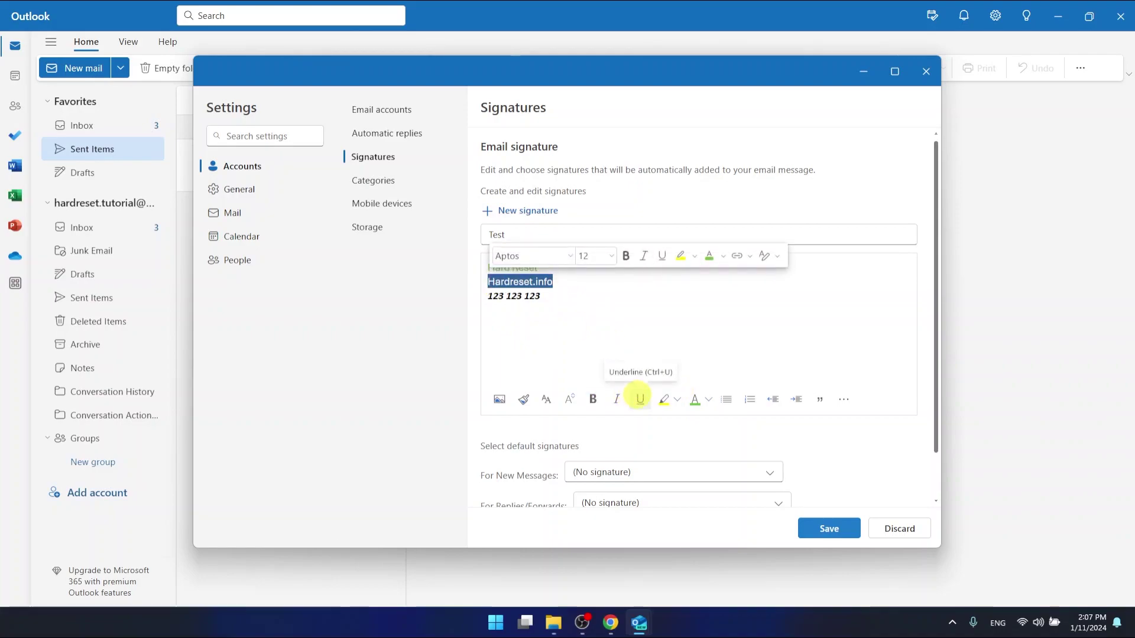
left_click(640, 397)
left_click(649, 332)
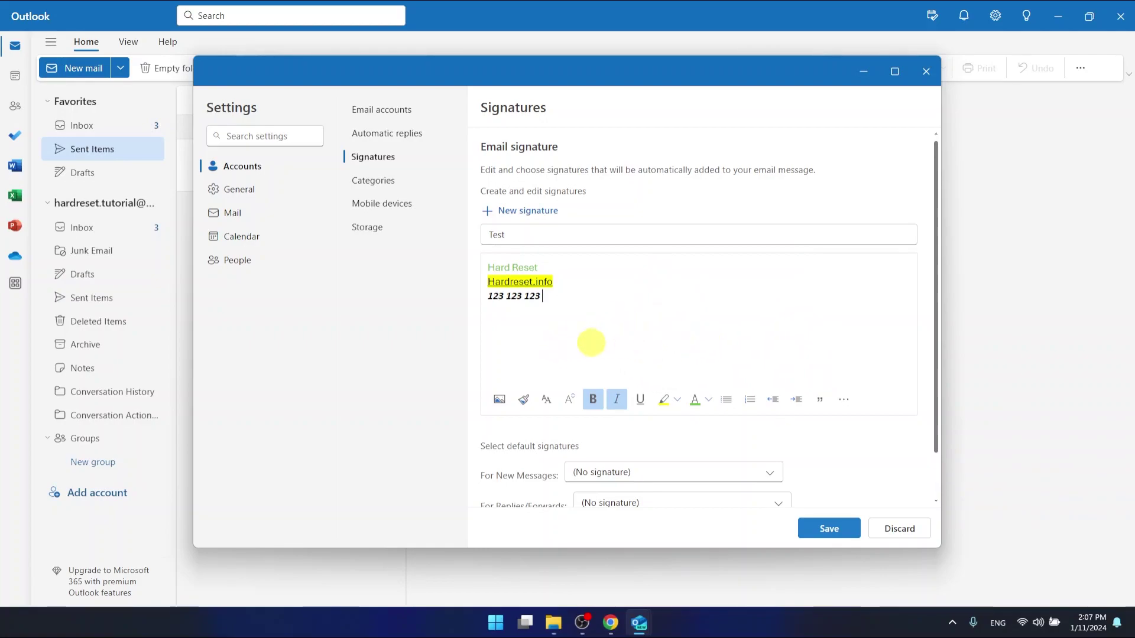
- Save the Test signature and check that it appears in the saved signatures list
scroll(650, 307, "down", 2)
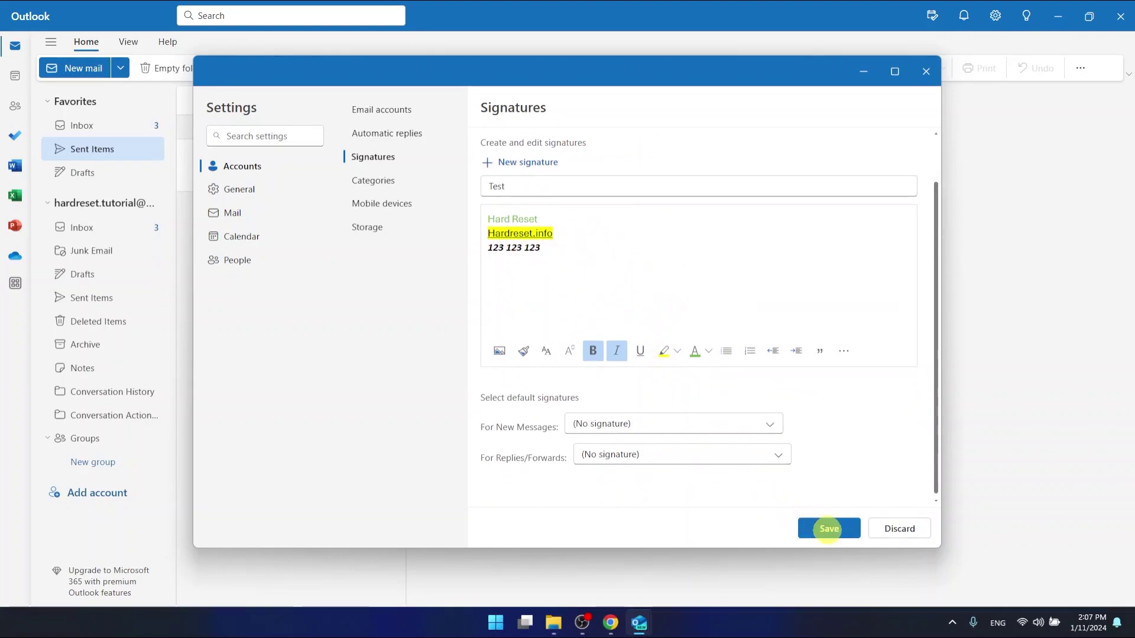
left_click(830, 529)
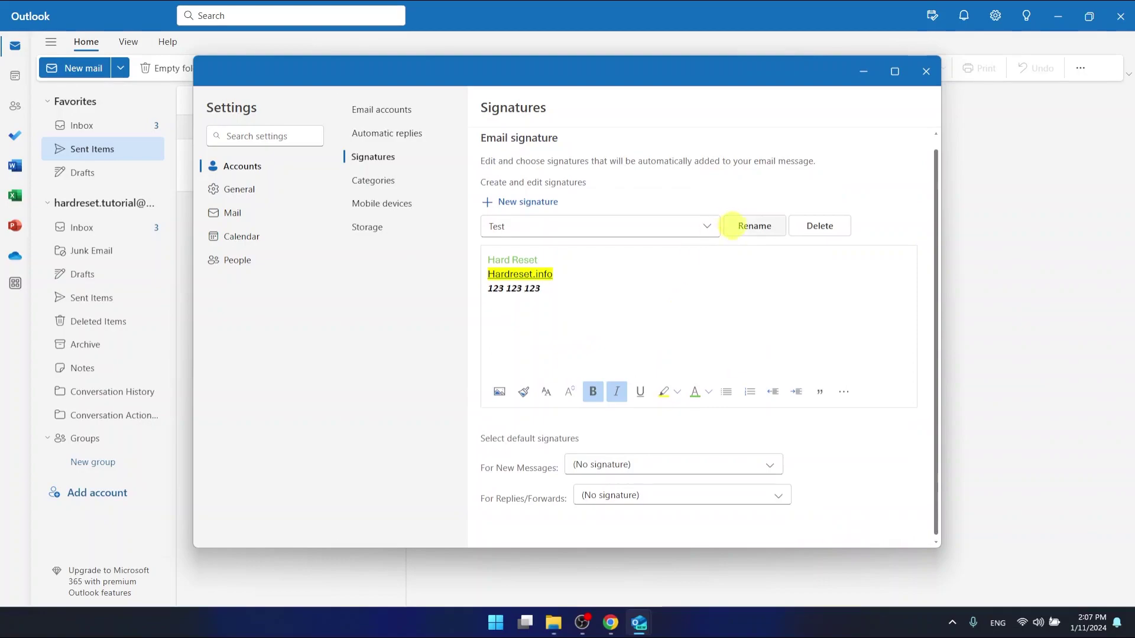
left_click(700, 226)
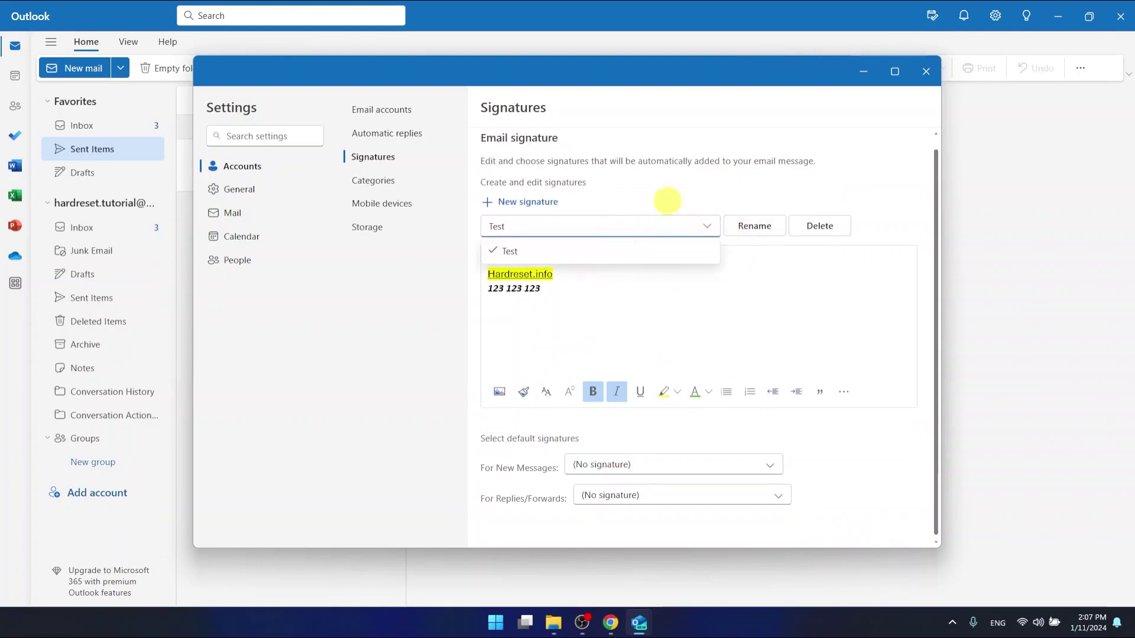
left_click(676, 196)
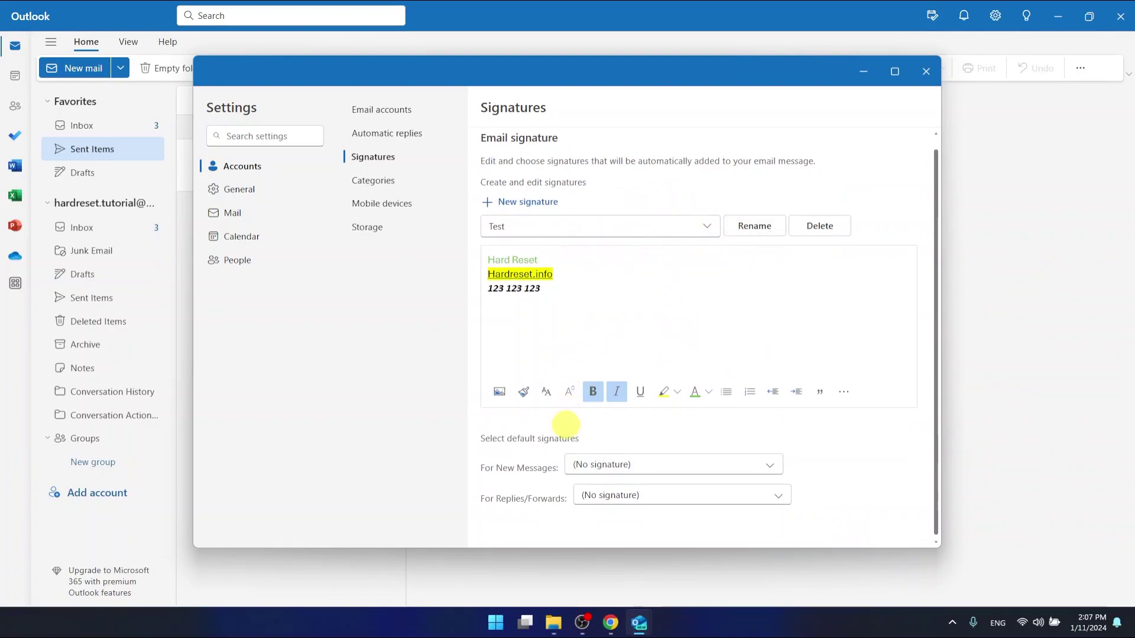
left_click_drag(544, 289, 494, 260)
left_click(639, 304)
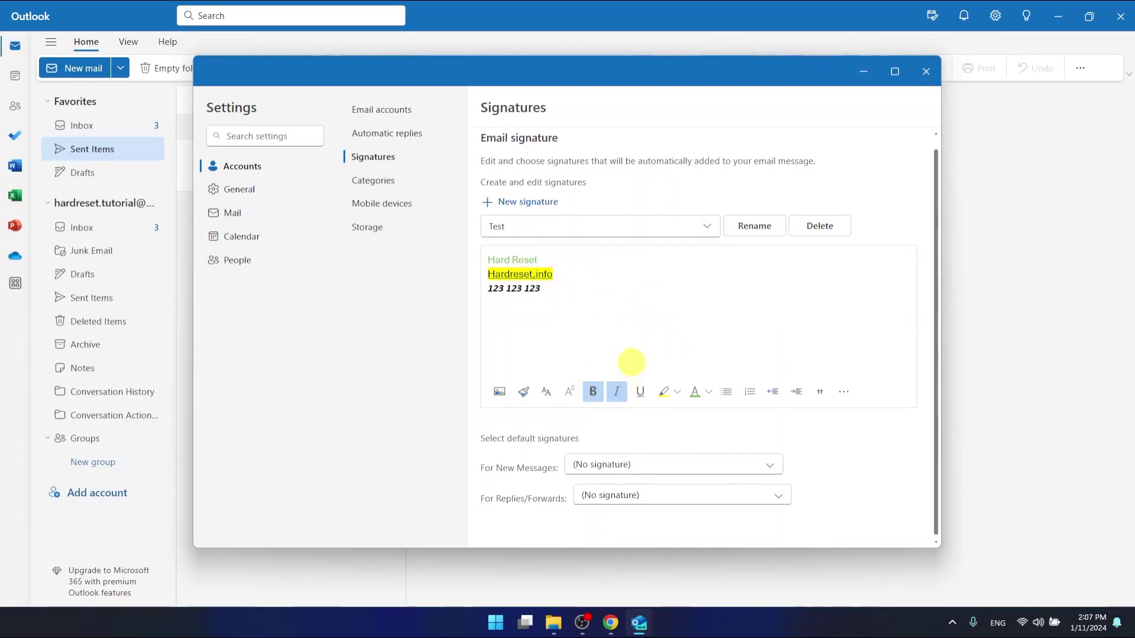
- Set Test as the default signature for new messages, leaving replies/forwards unchanged
left_click(619, 464)
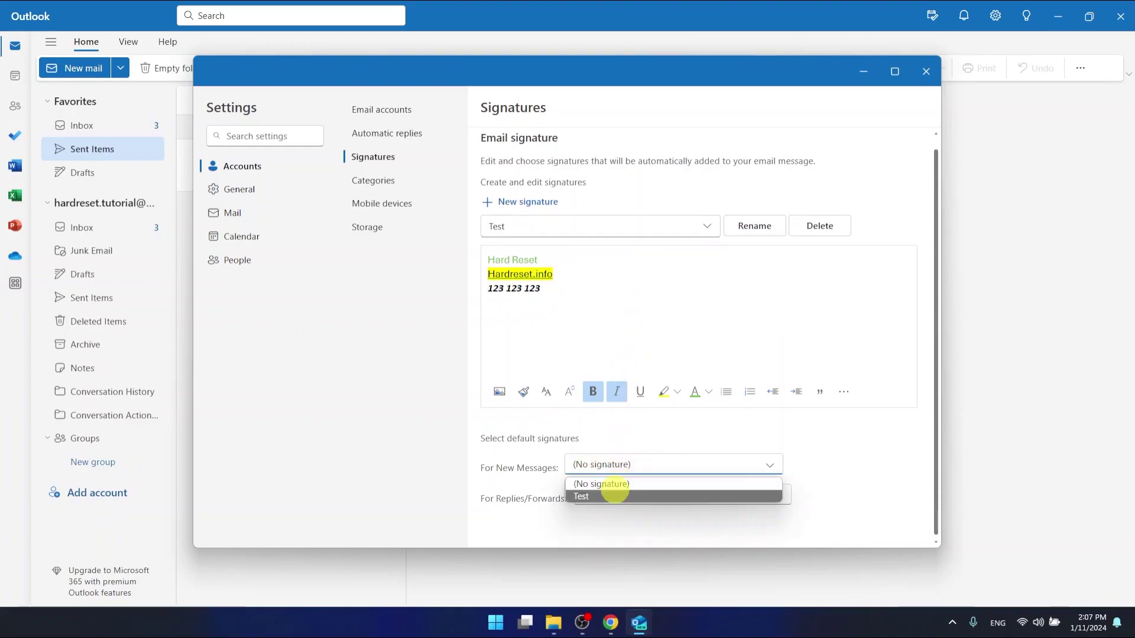
left_click(624, 462)
left_click(630, 464)
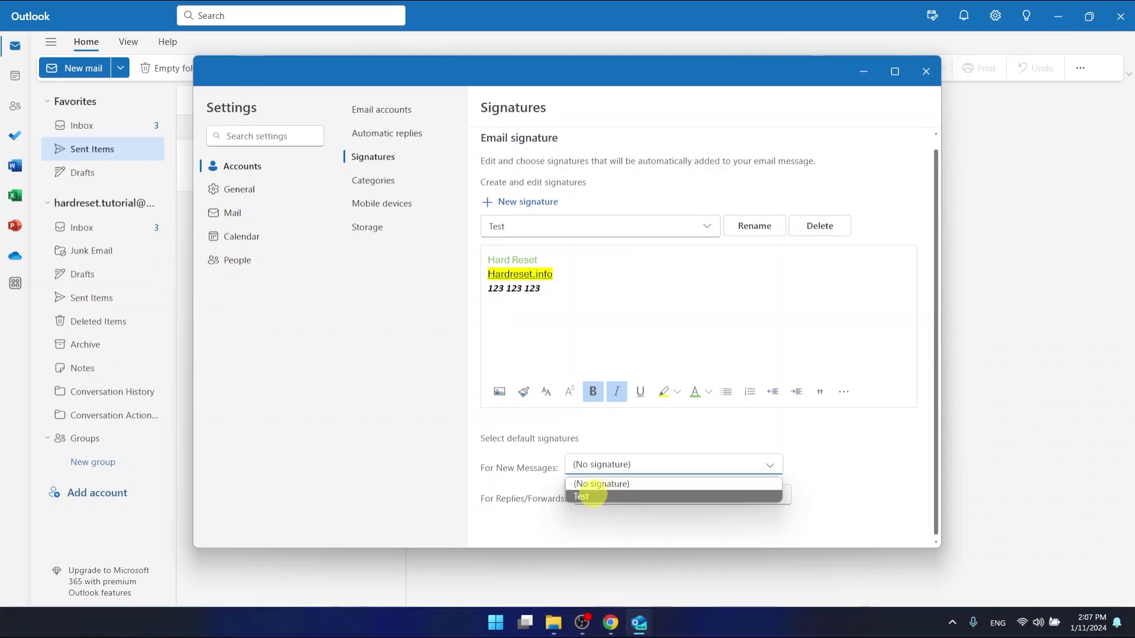
left_click(588, 496)
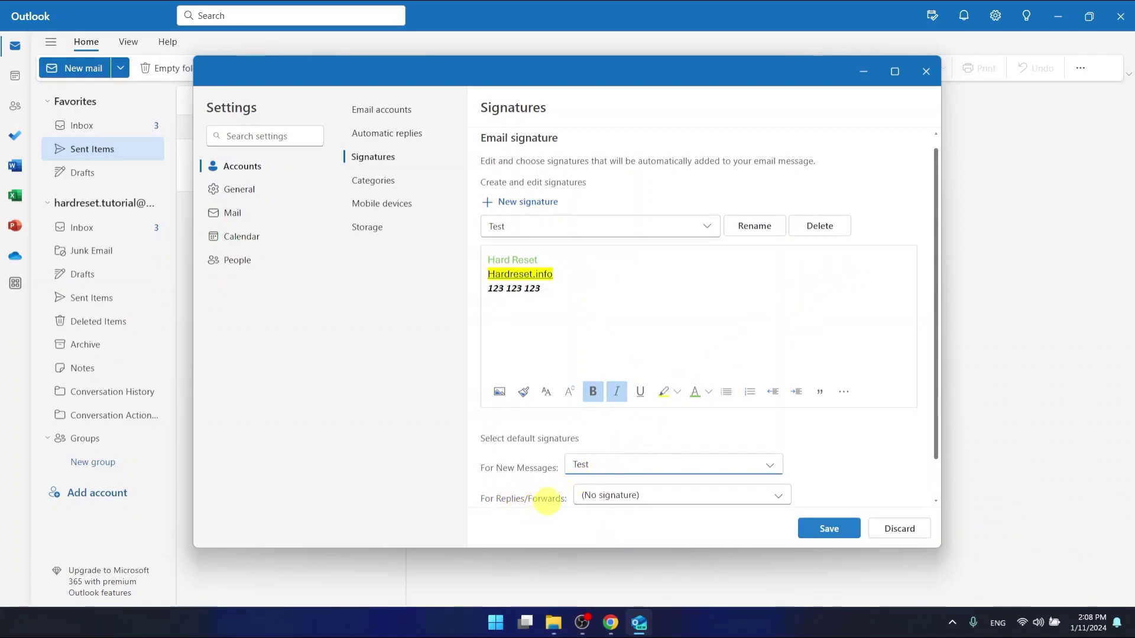
left_click(616, 496)
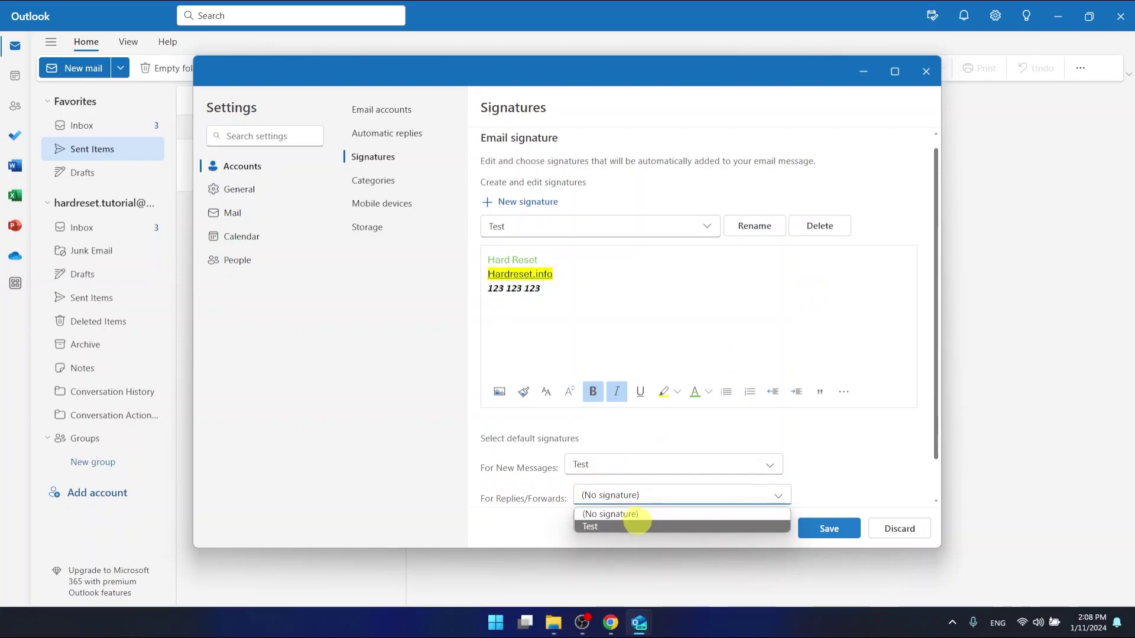
left_click(707, 340)
- Create and save a signature named test, then pick it for replies and forwards
left_click(526, 200)
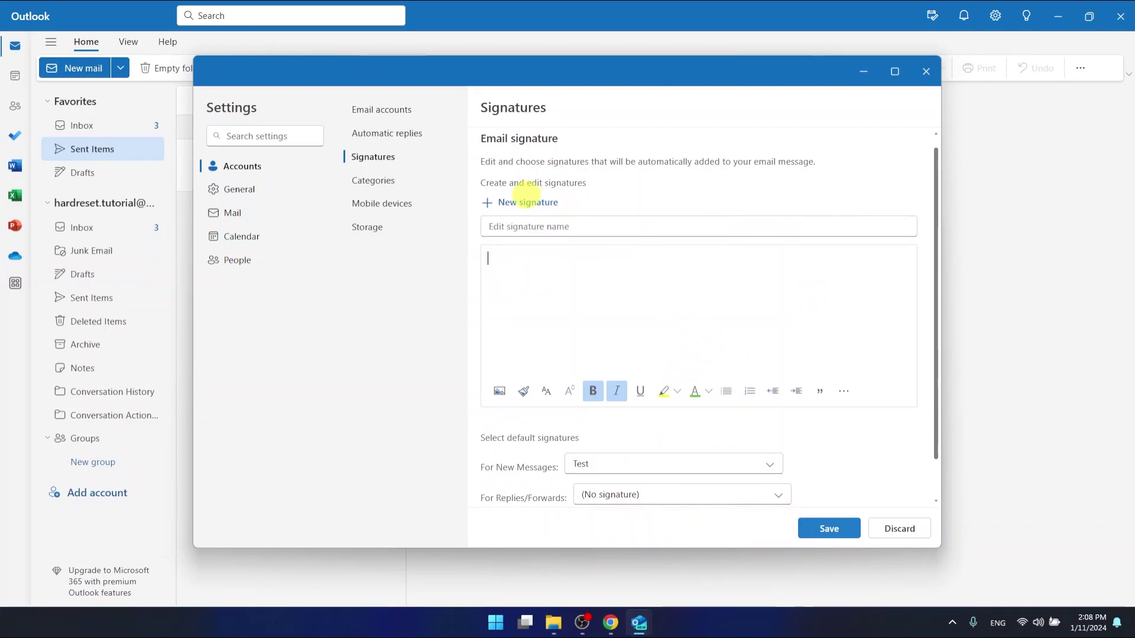
left_click(536, 226)
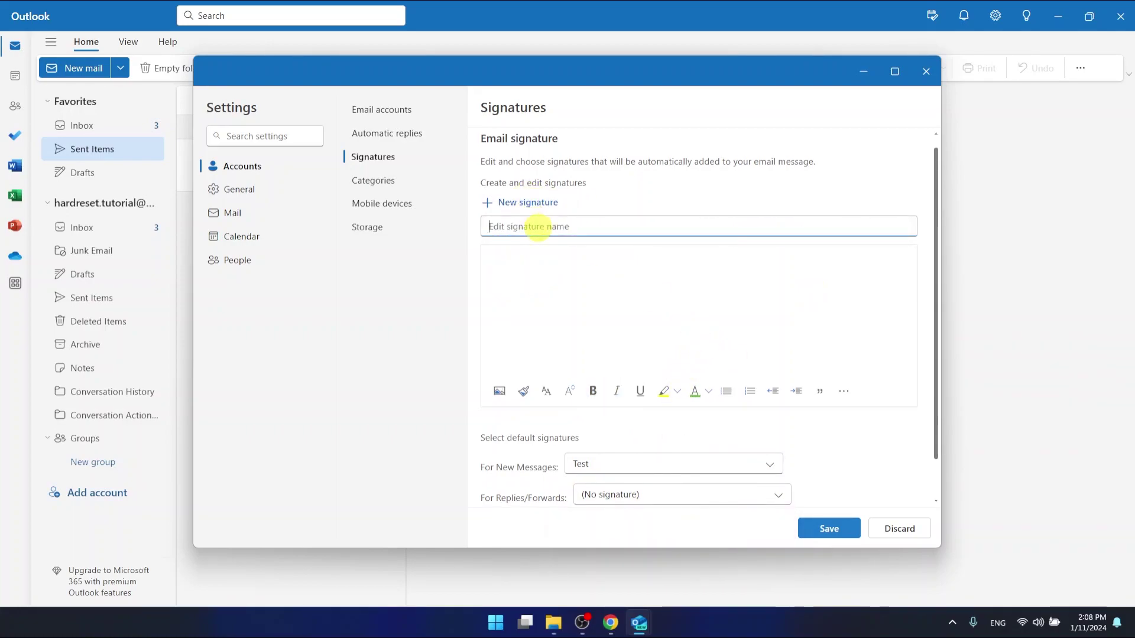
type("test")
left_click(532, 291)
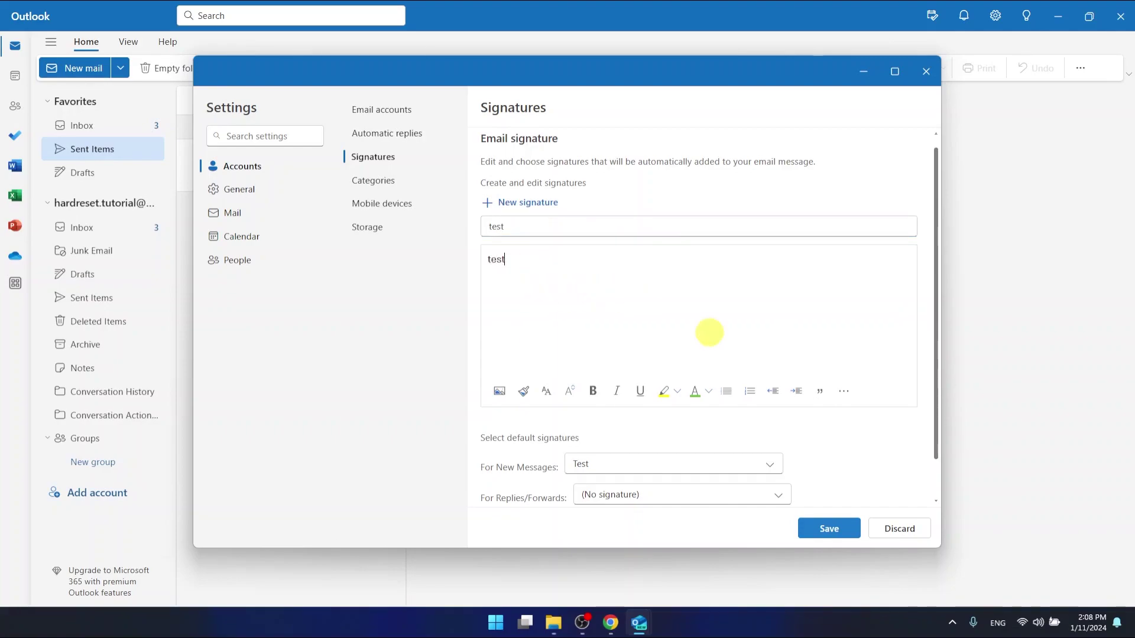
left_click(828, 527)
left_click(681, 493)
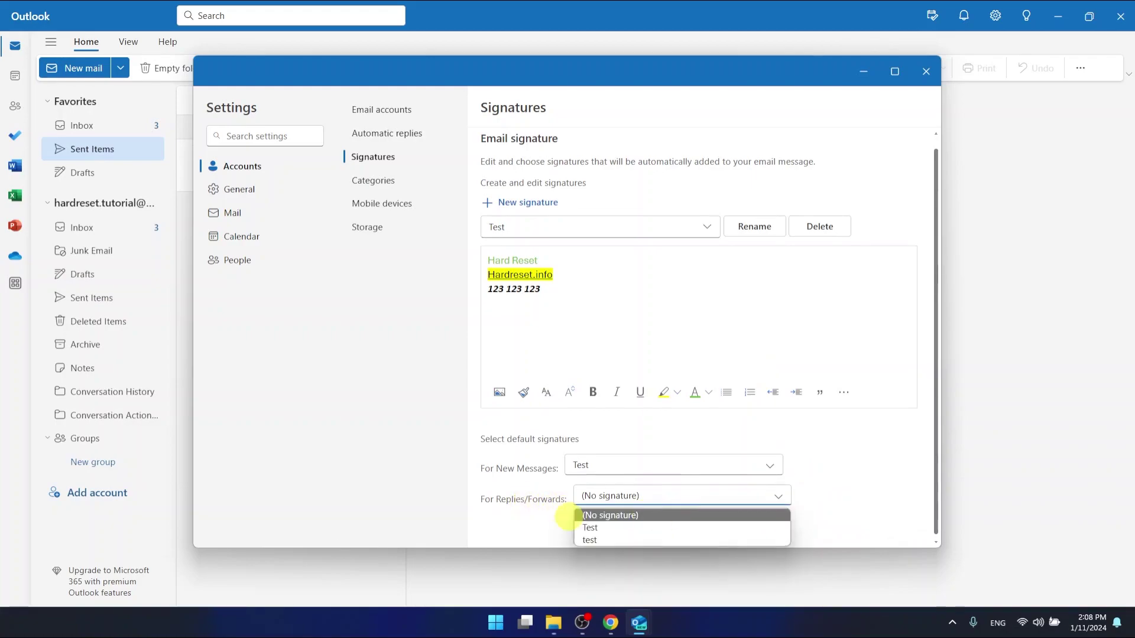
left_click(598, 542)
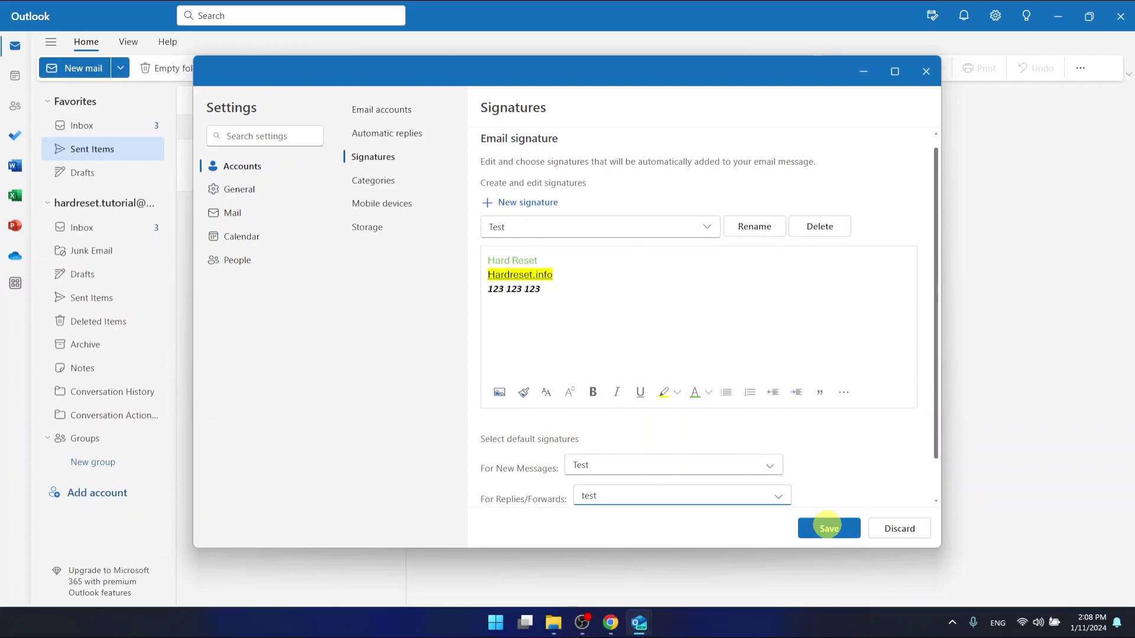
- Save the defaults, then open a new mail showing the Test signature and click above it
left_click(829, 528)
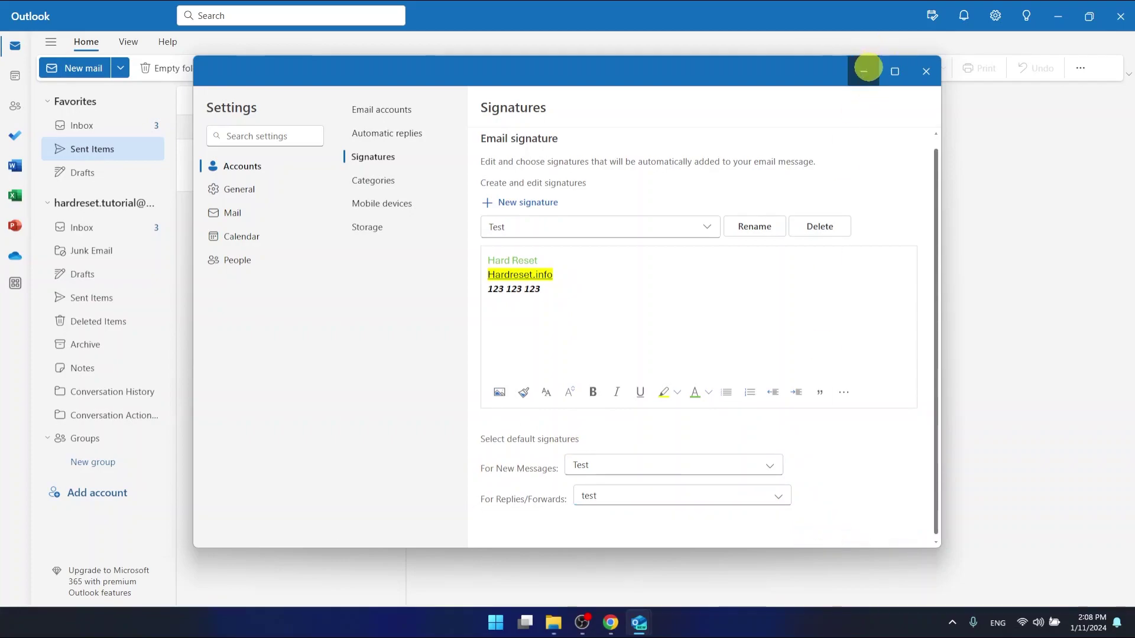
left_click(864, 69)
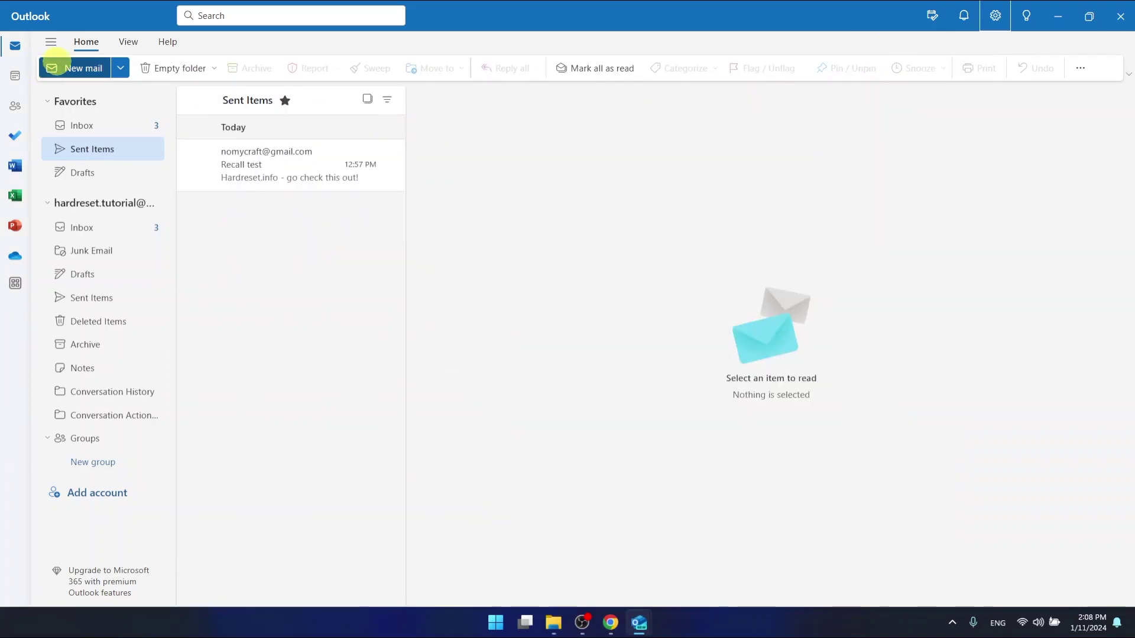
left_click(59, 65)
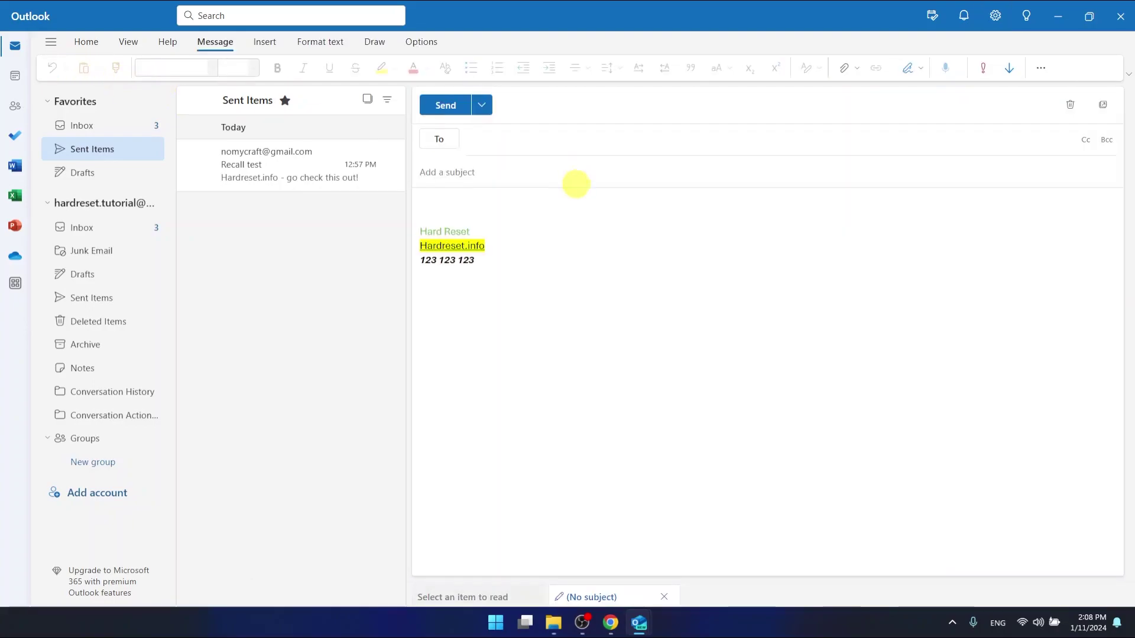
left_click_drag(476, 260, 417, 222)
left_click(537, 223)
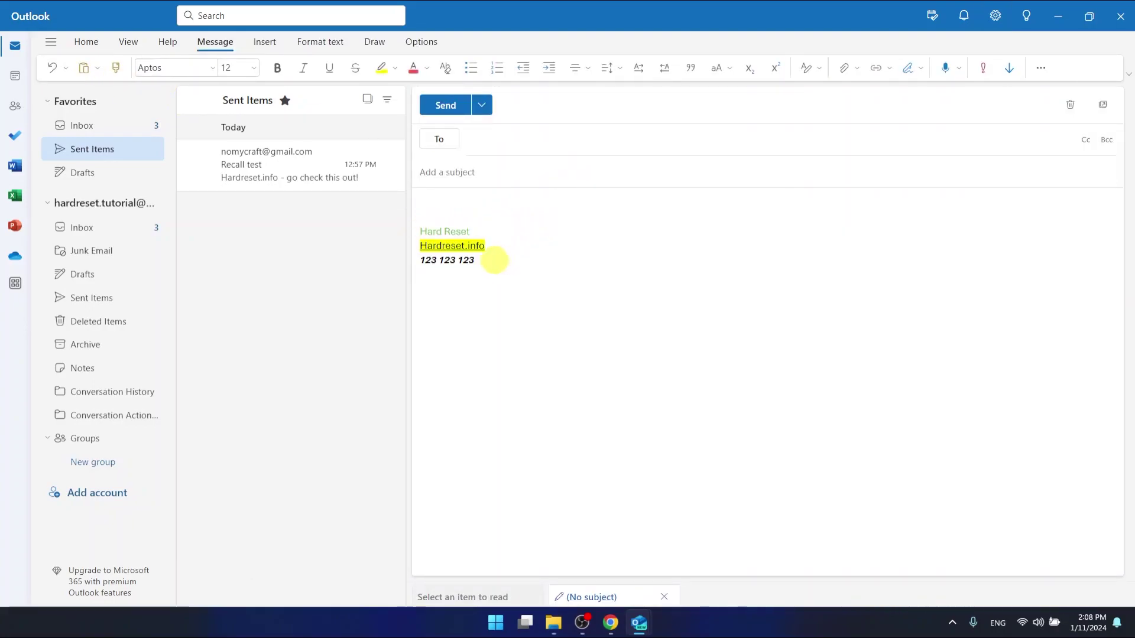
left_click_drag(493, 260, 426, 223)
left_click(506, 220)
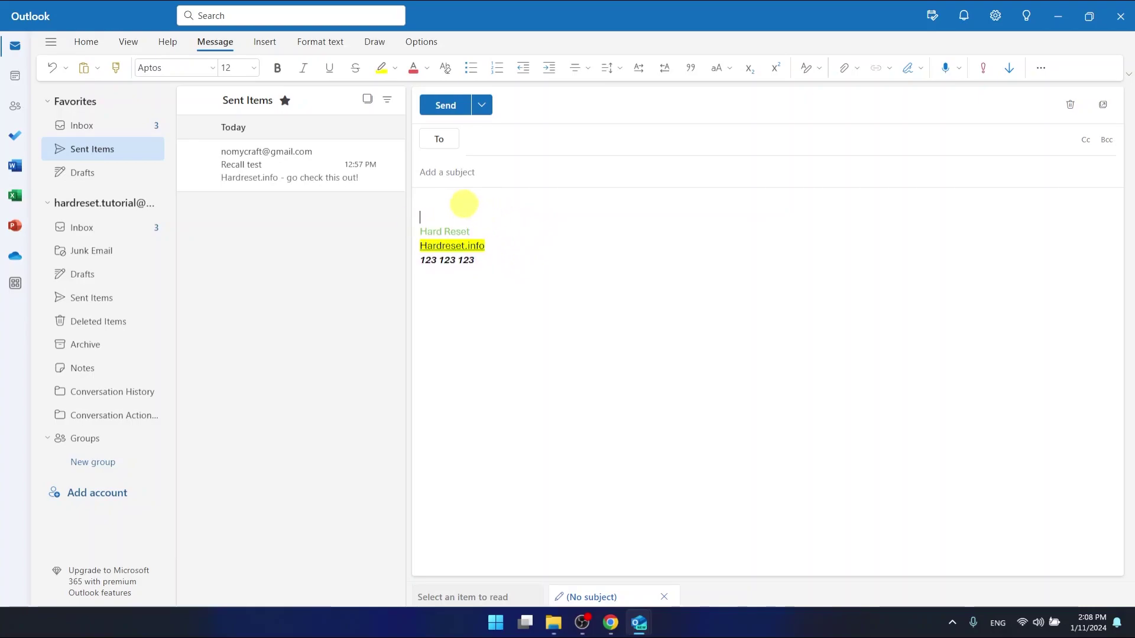